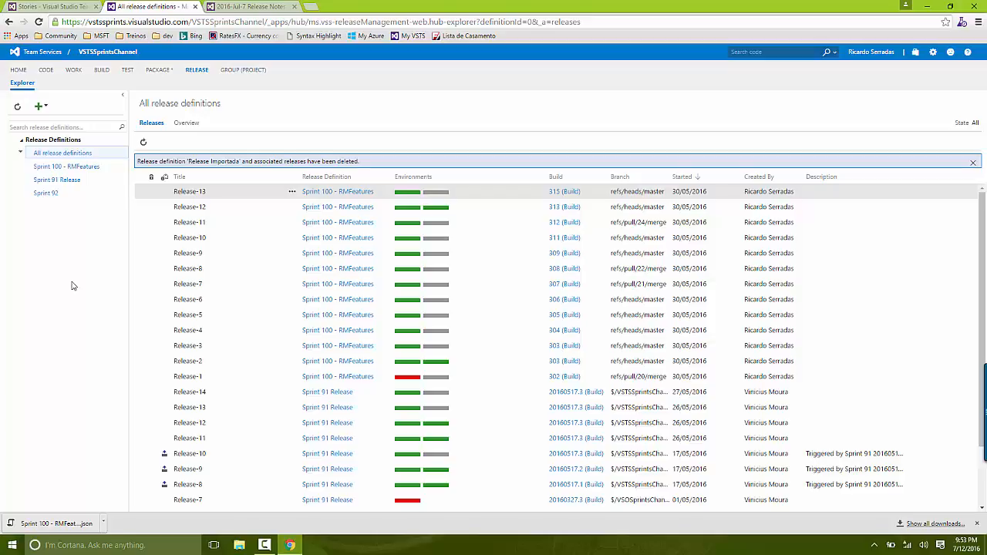
- Open the Sprint 100 - RMFeatures release definition in the editor to review its environments and tasks
left_click(93, 168)
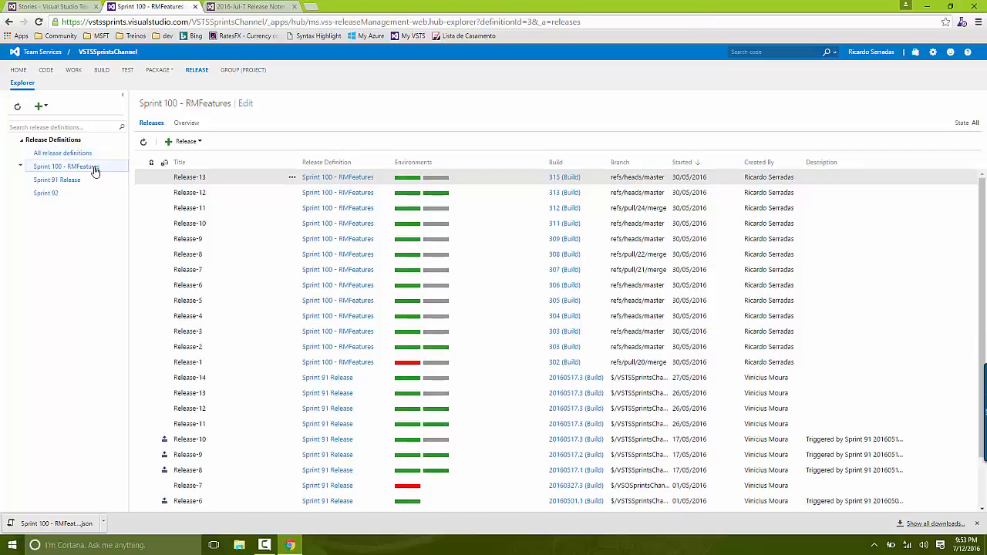
right_click(94, 168)
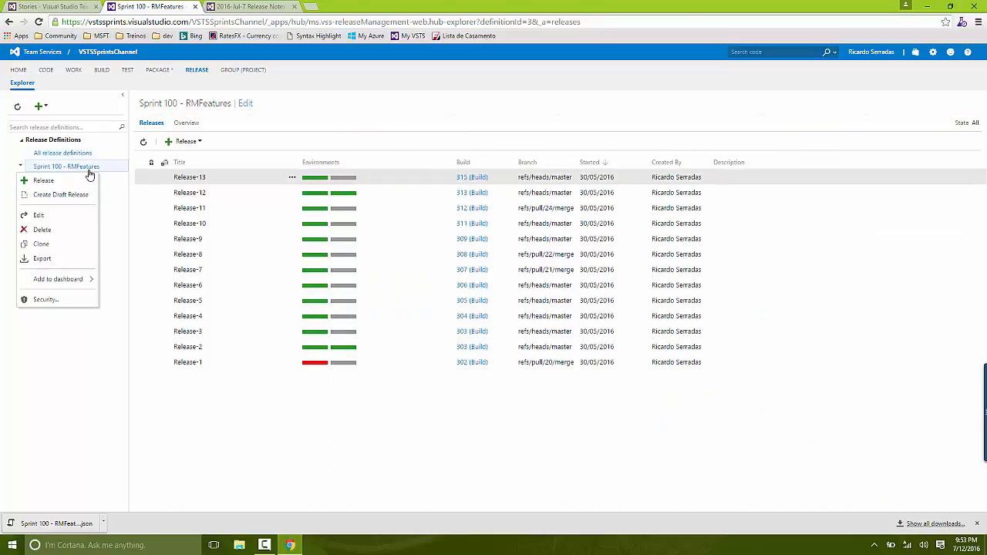
left_click(47, 216)
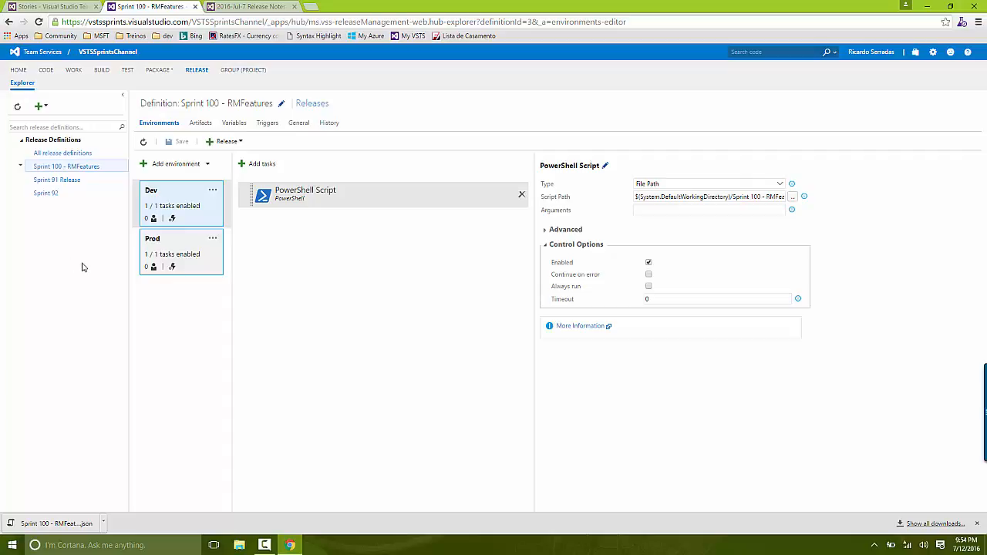
- Export the Sprint 100 - RMFeatures release definition to the Desktop as Sprint 100 - RMFeatures.json and check the saved file there
right_click(83, 172)
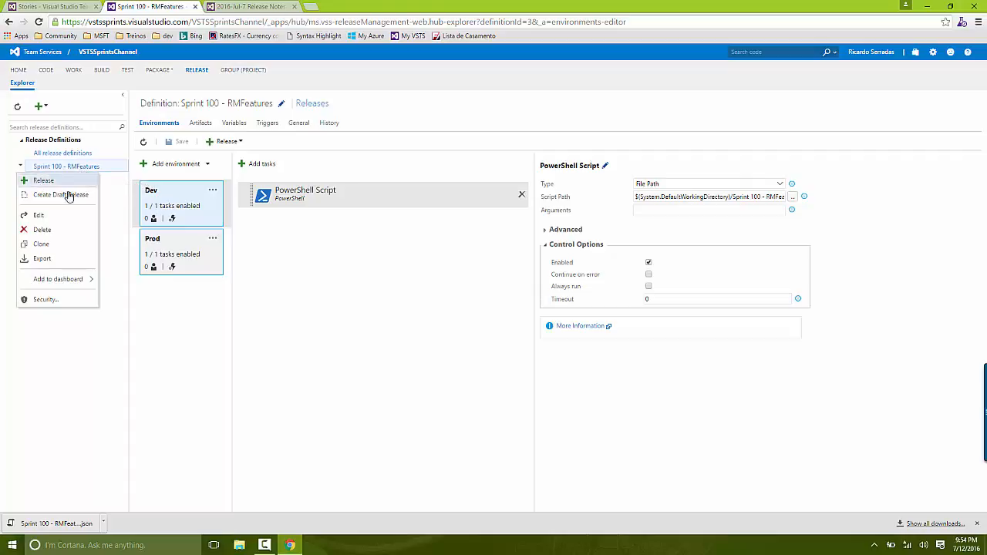
left_click(56, 262)
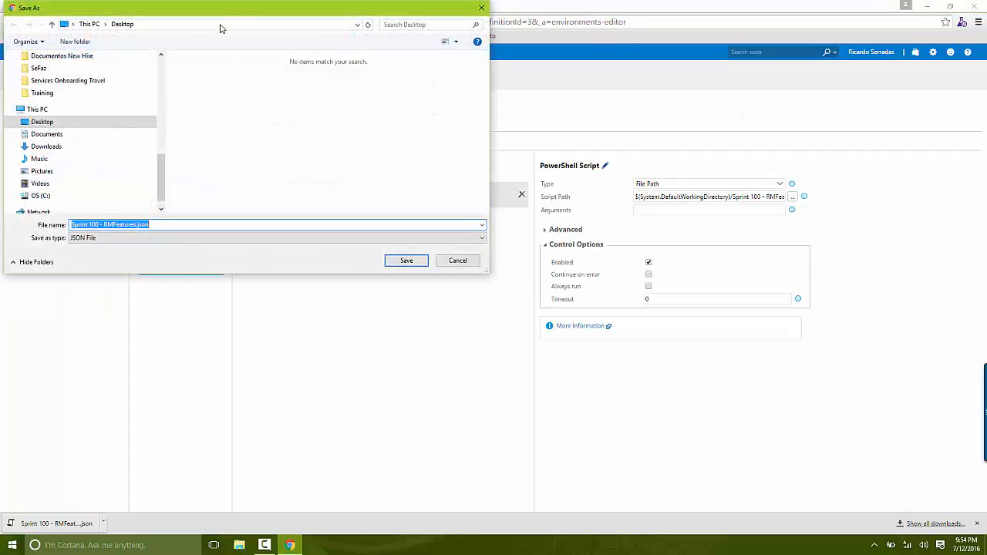
left_click_drag(239, 12, 585, 142)
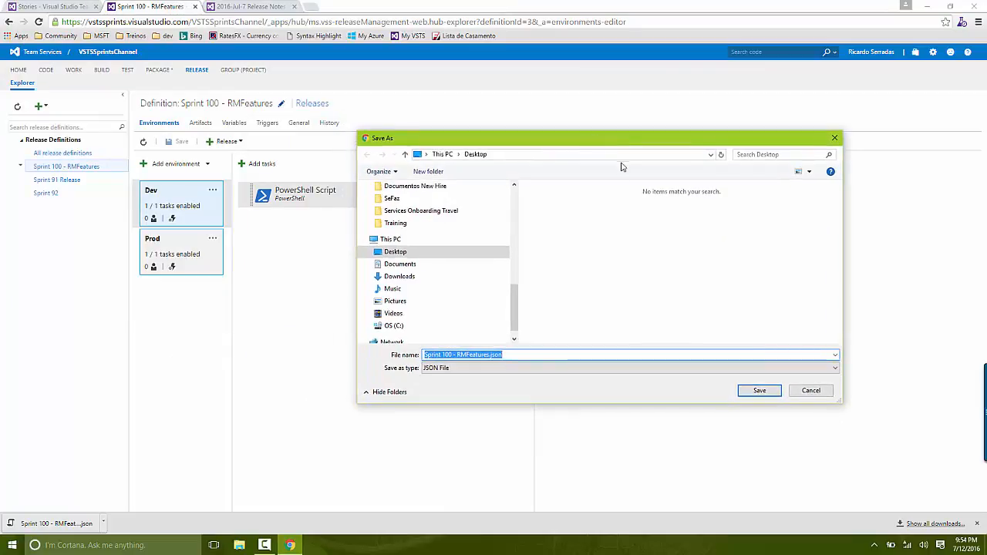
mouse_move(515, 307)
left_mouse_down()
mouse_move(515, 231)
mouse_move(515, 324)
left_mouse_up()
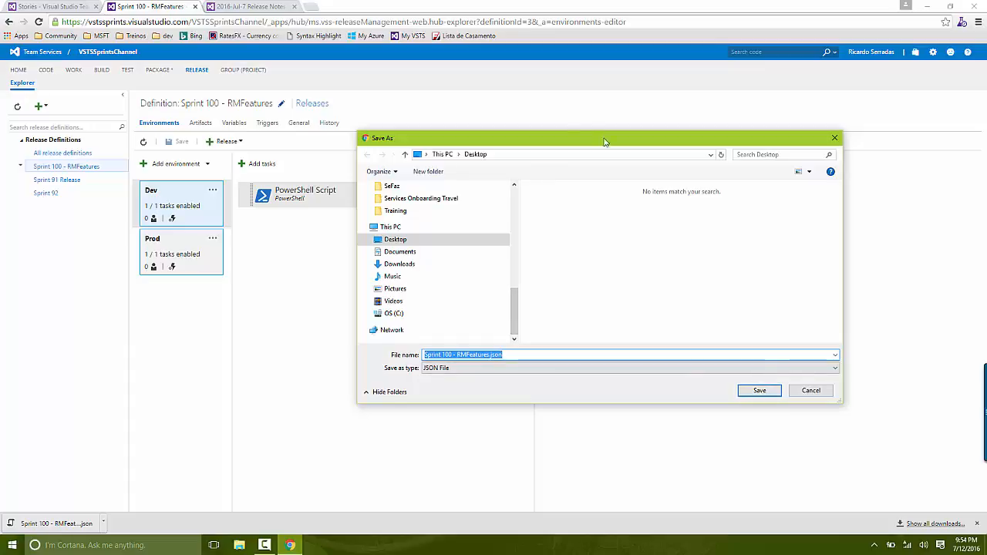
left_click(757, 390)
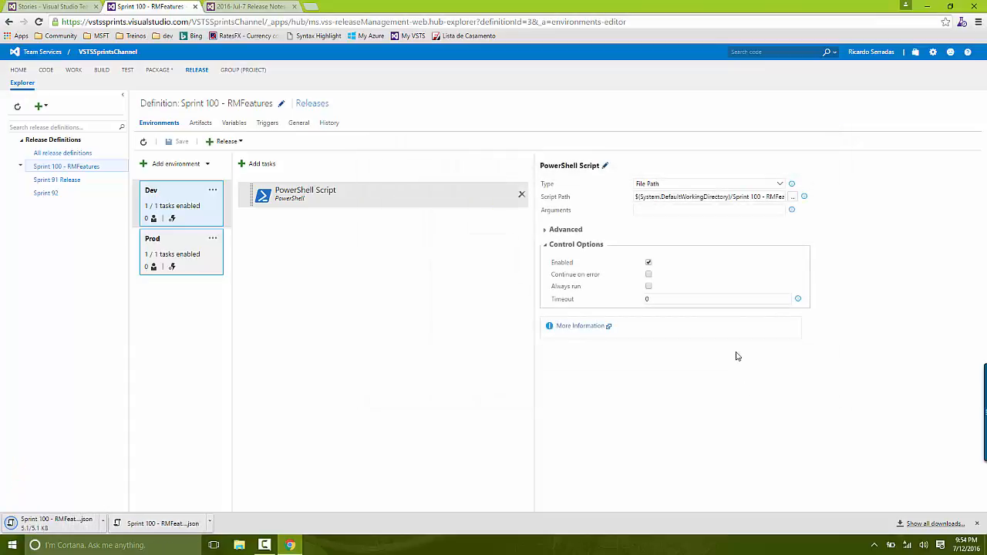
left_click(977, 524)
key("super+d")
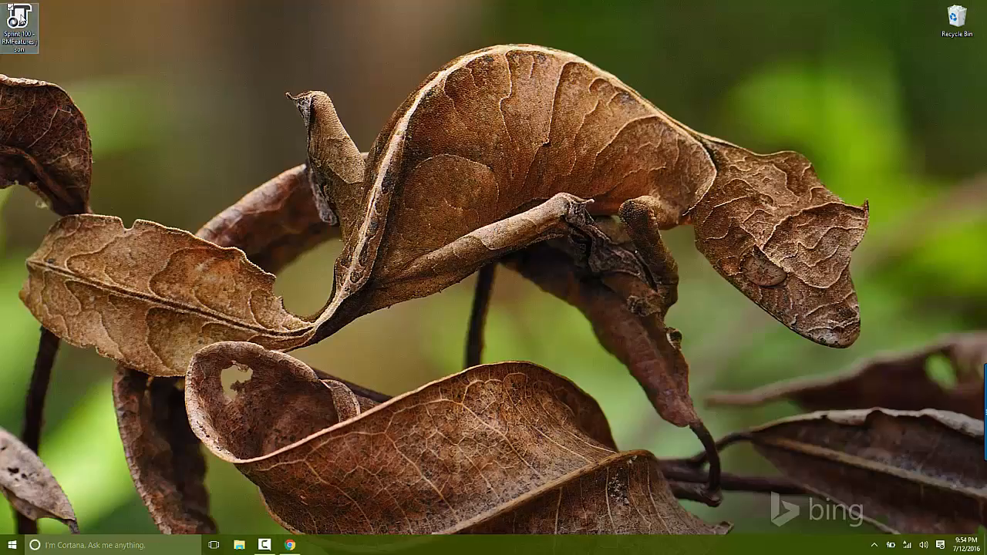
key("super+d")
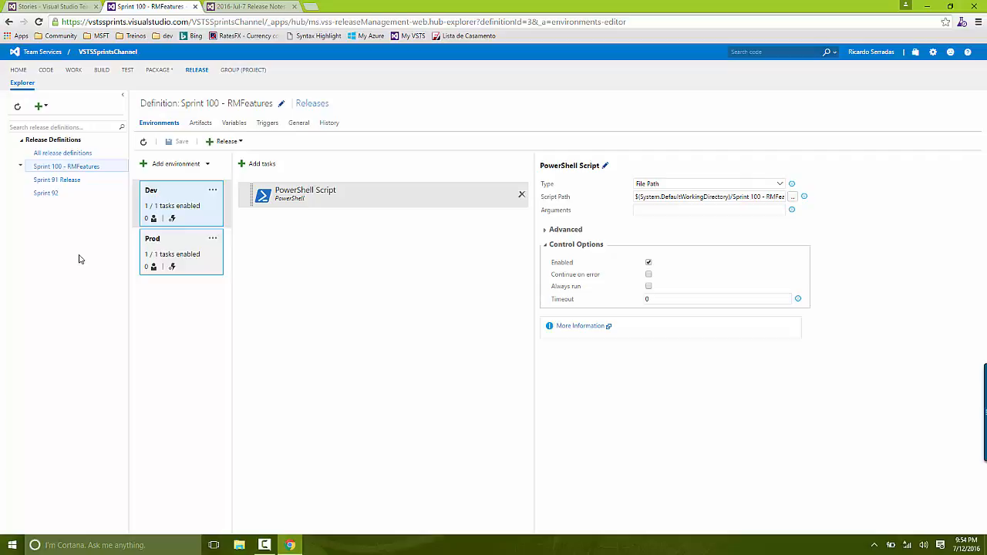
- Start importing a release definition and browse the Desktop for its JSON file
left_click(41, 106)
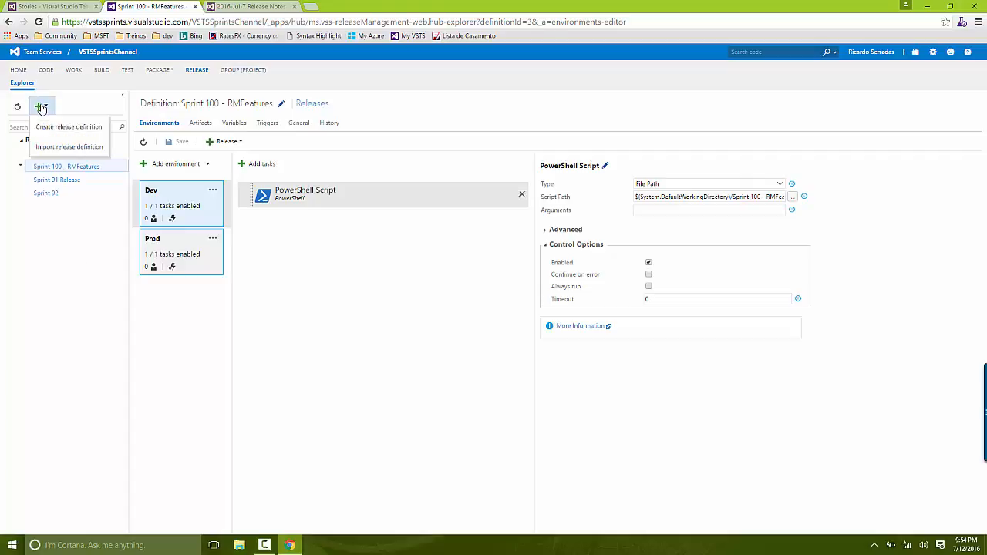
left_click(72, 148)
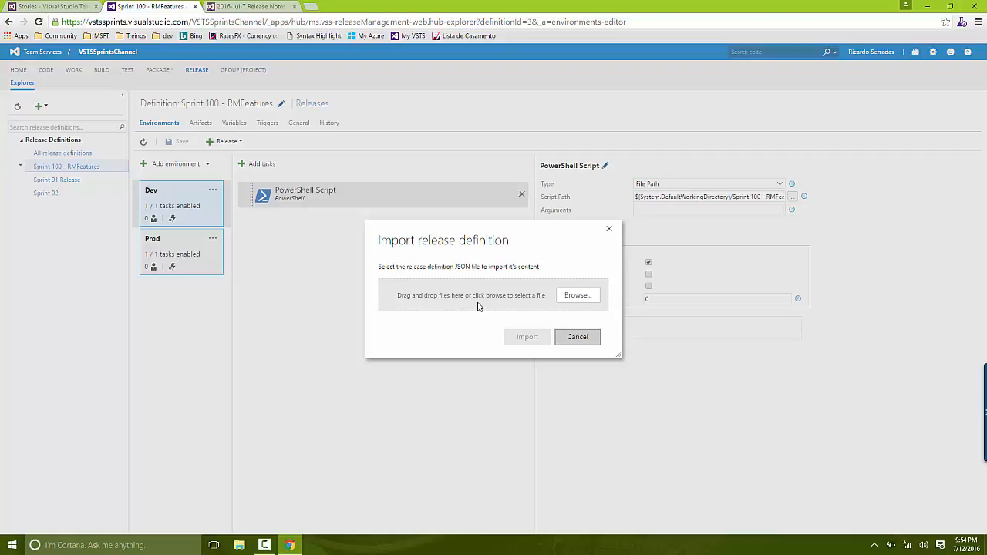
left_click(578, 297)
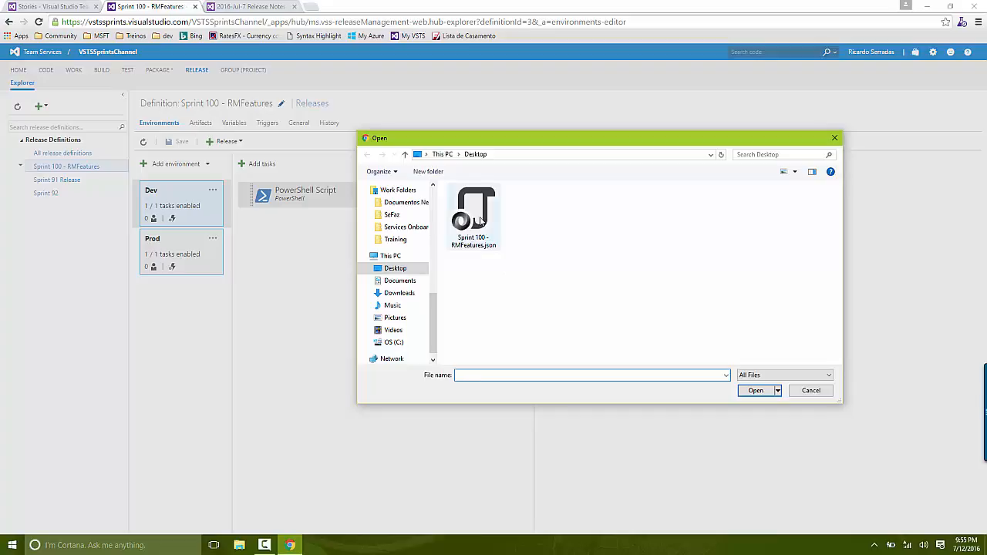
- Open the exported Sprint 100 - RMFeatures.json from the desktop in Visual Studio Code, examine its JSON content and close the editor
key("super+d")
right_click(17, 20)
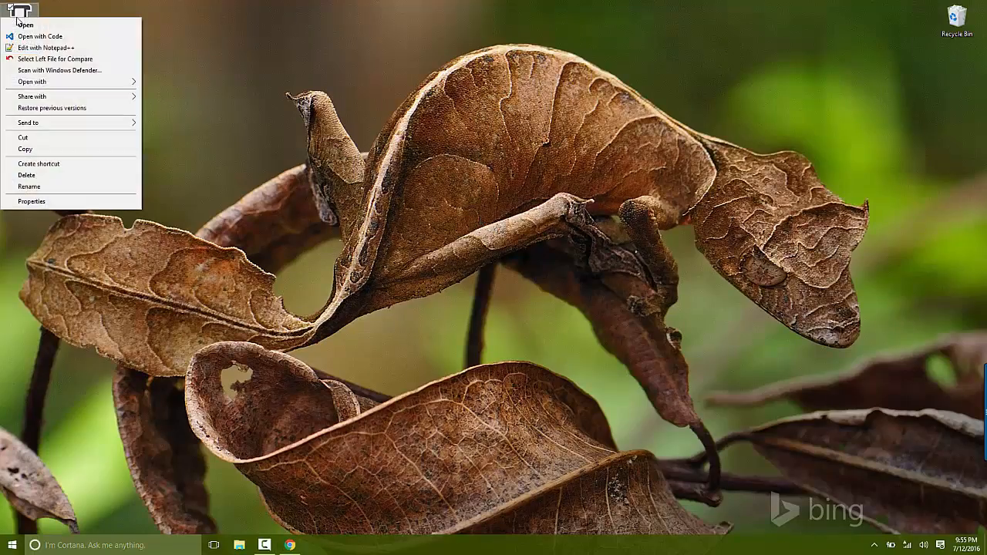
left_click(57, 37)
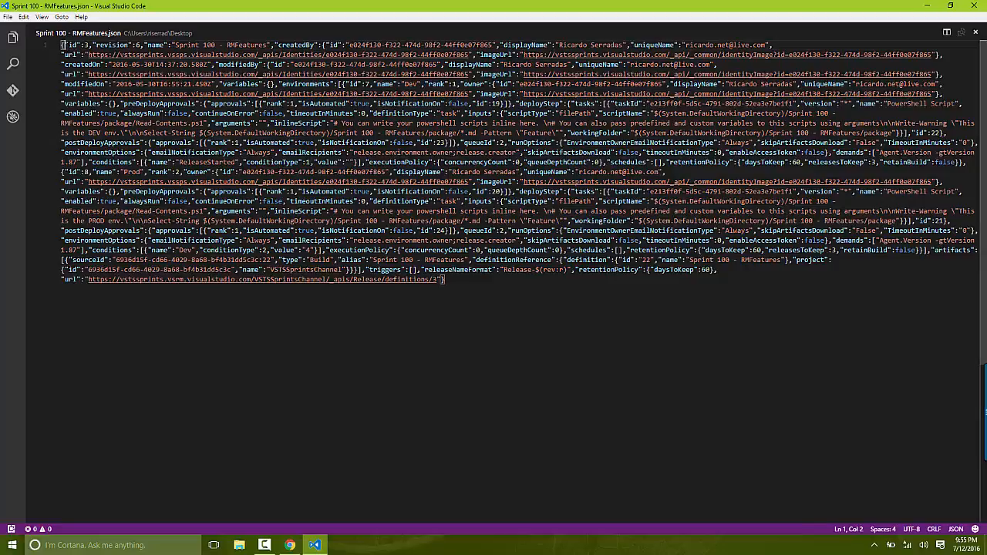
left_click_drag(64, 45, 541, 283)
left_click(542, 283)
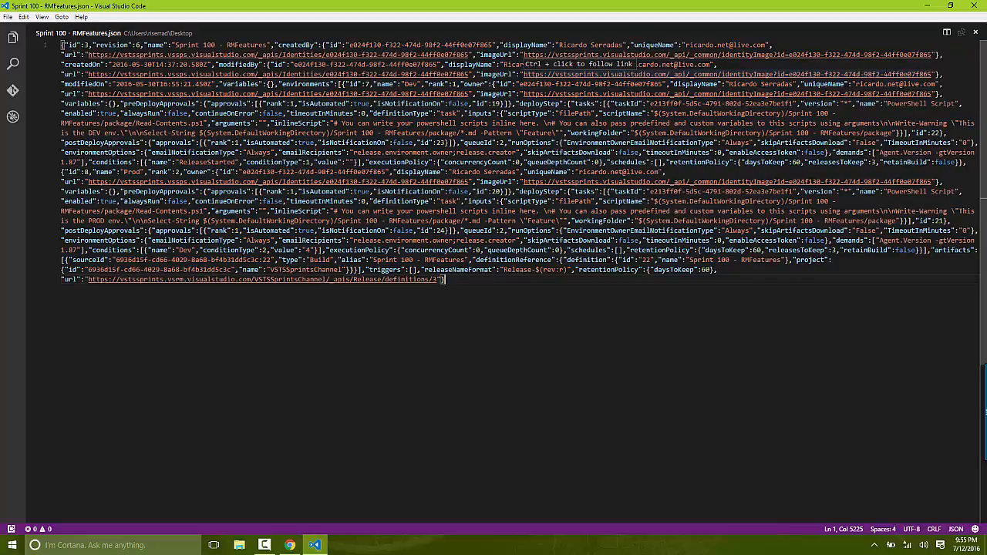
left_click(971, 7)
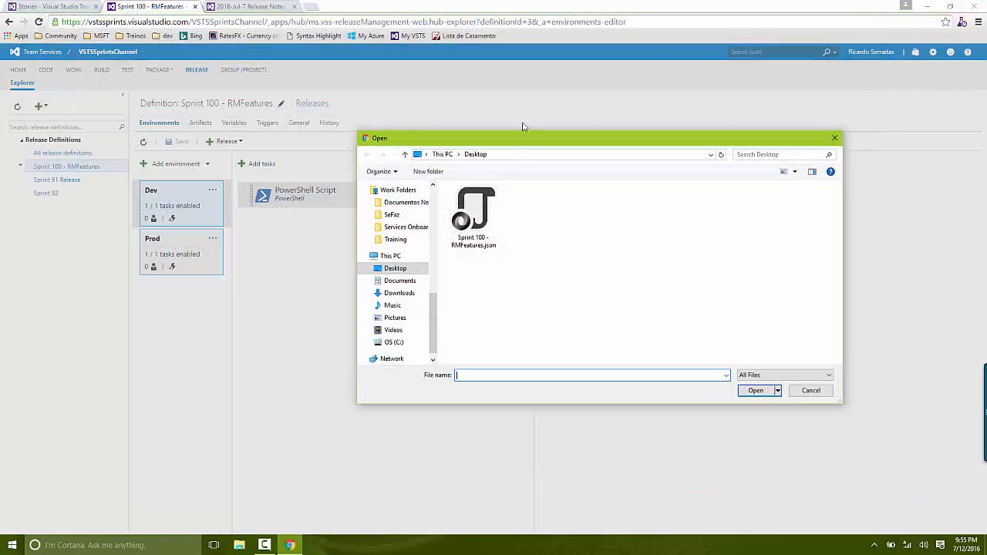
- Choose Sprint 100 - RMFeatures.json and import it as a new release definition
double_click(476, 222)
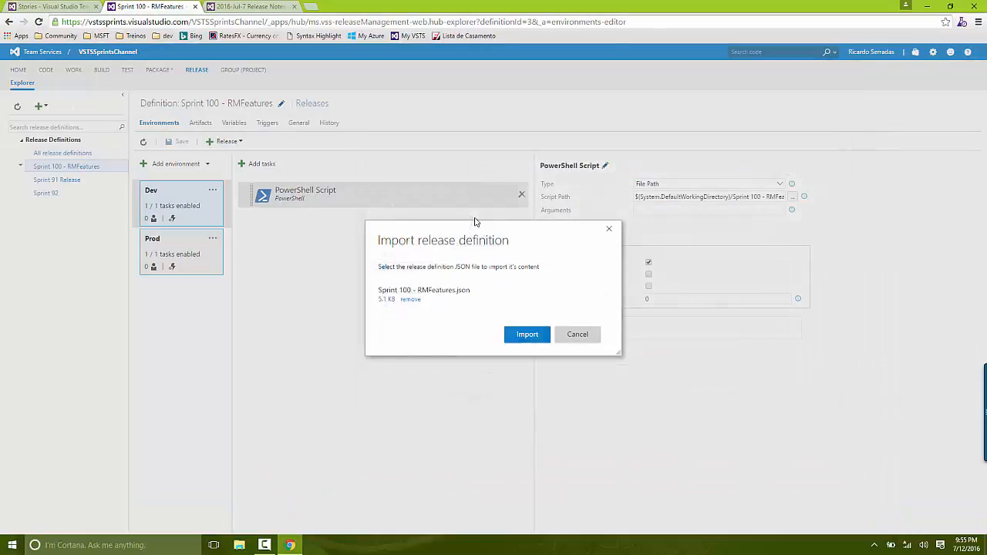
left_click(521, 338)
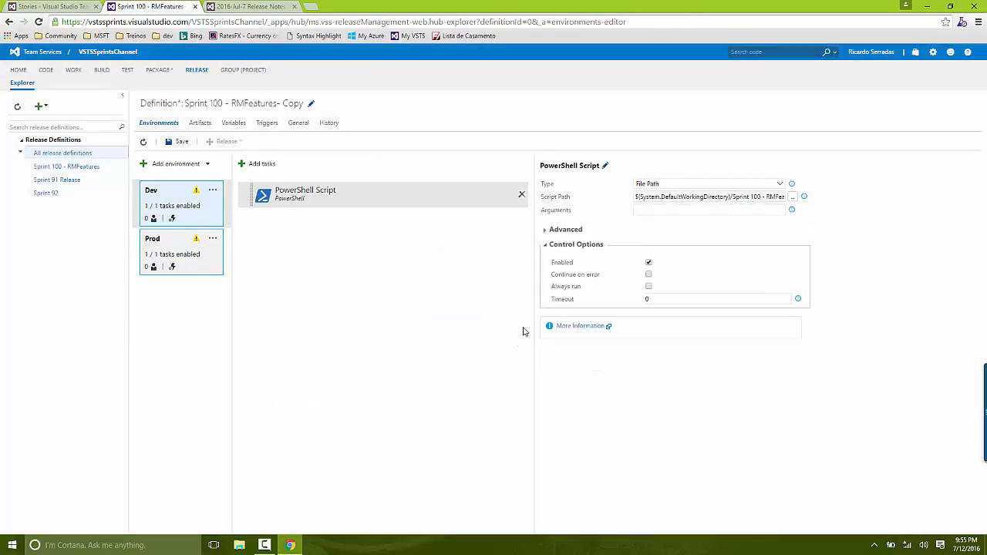
- Rename the imported release definition to "Imported Release"
left_click(310, 103)
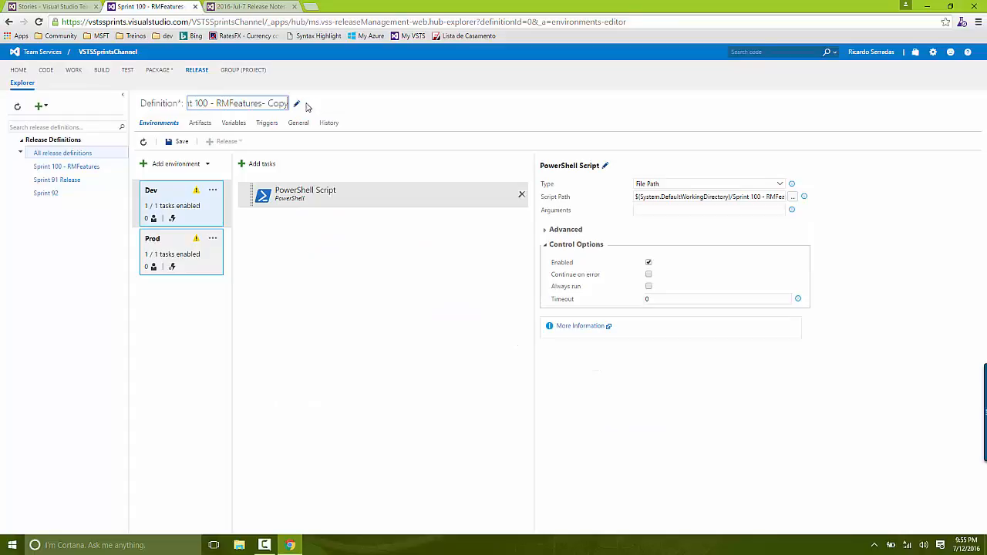
key("ctrl+a")
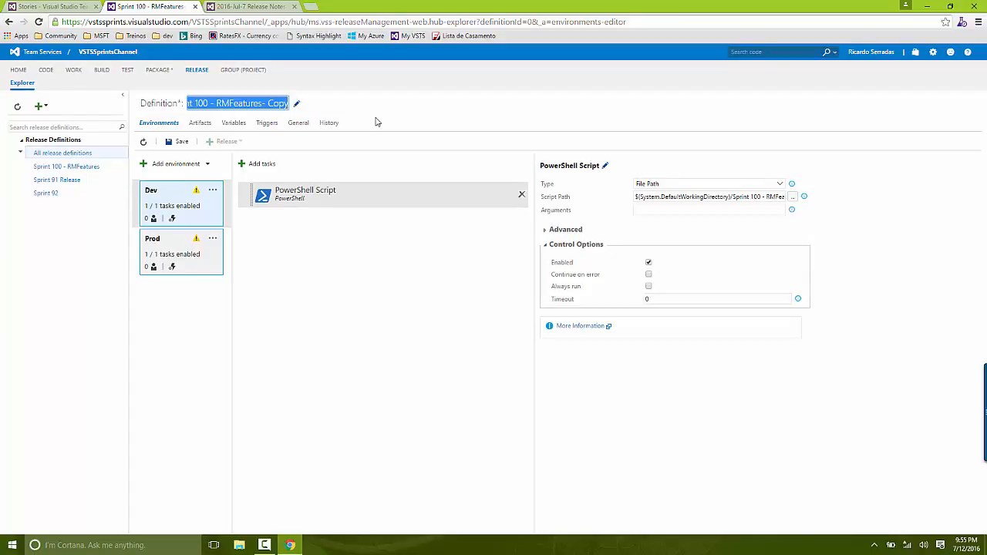
key("End")
key("ctrl+shift+Left")
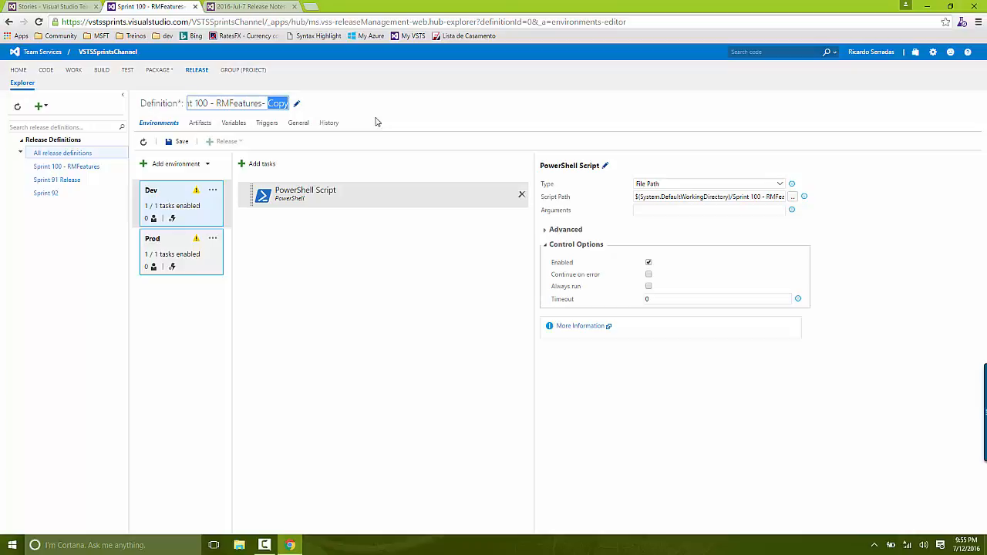
key("ctrl+shift+Left")
key("ctrl+shift+Left")
key("ctrl+shift+Left")
key("ctrl+shift+Left")
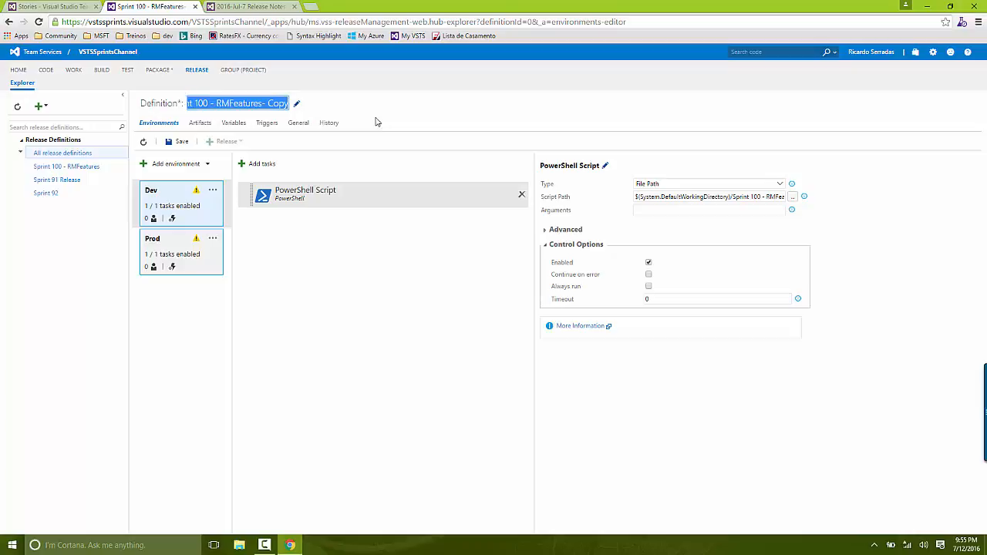
key("BackSpace")
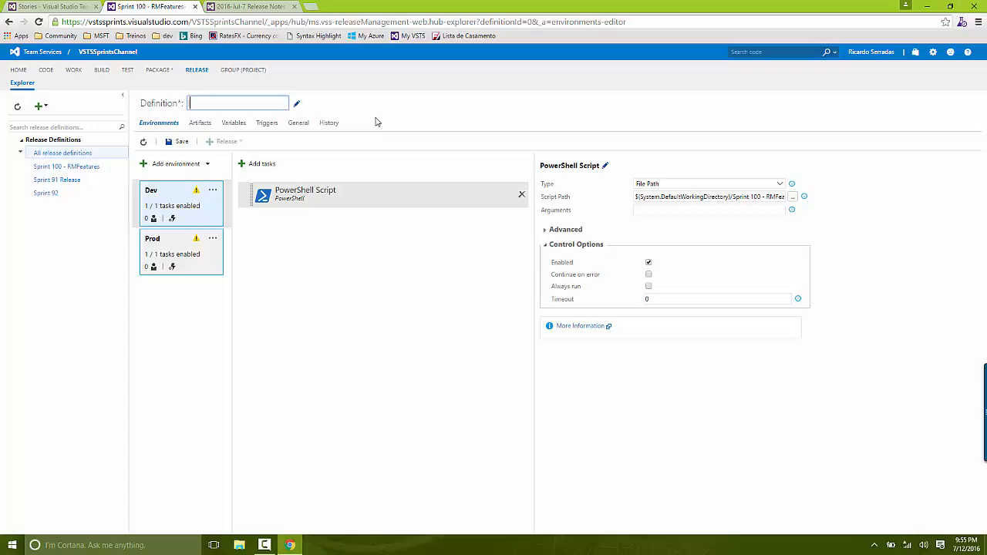
type("Imported Release")
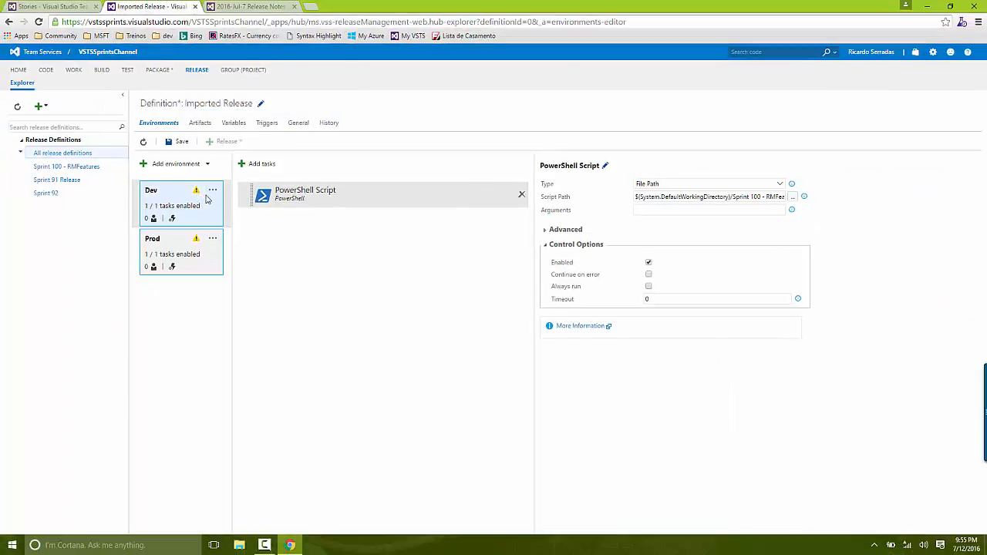
- Set the Dev environment's deployment queue to Hosted
left_click(213, 191)
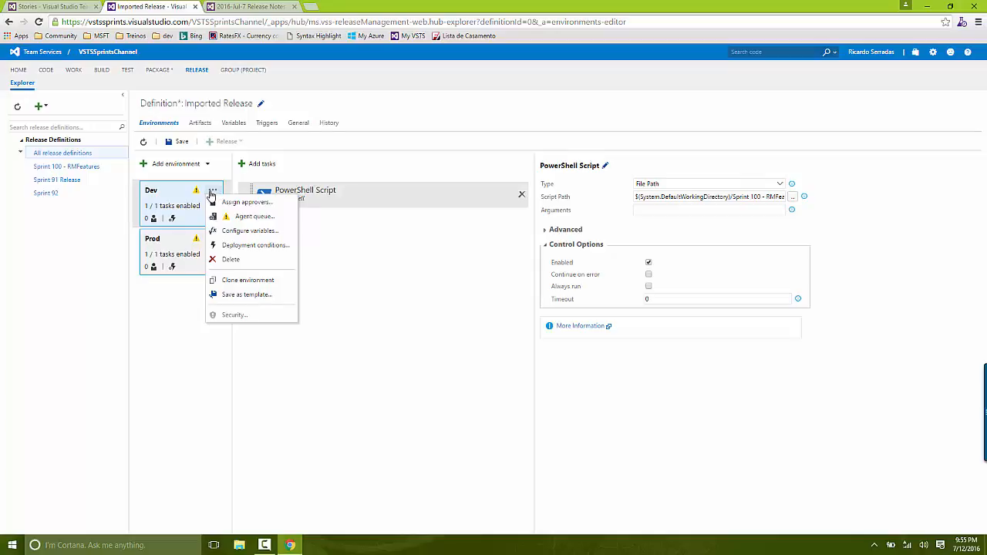
left_click(255, 221)
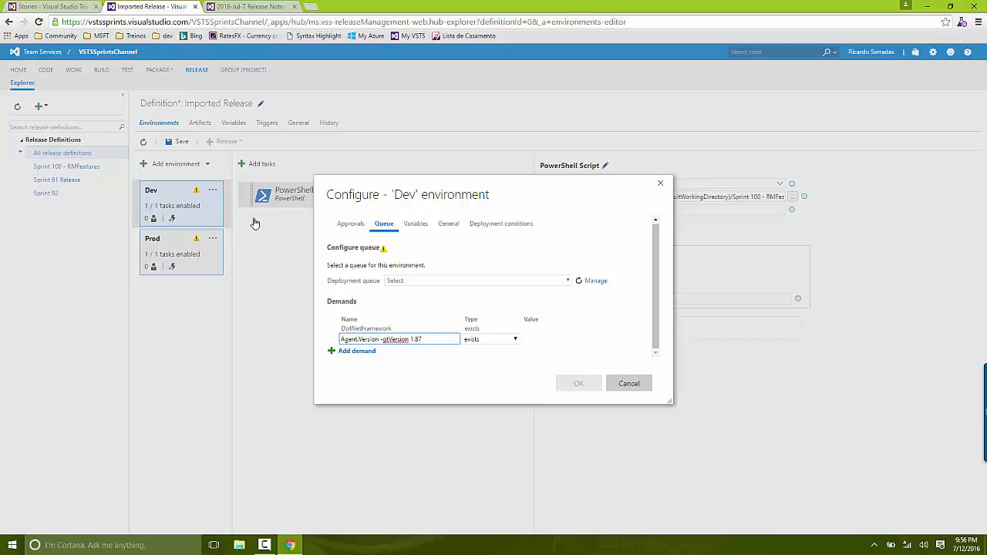
left_click(567, 280)
left_click(420, 308)
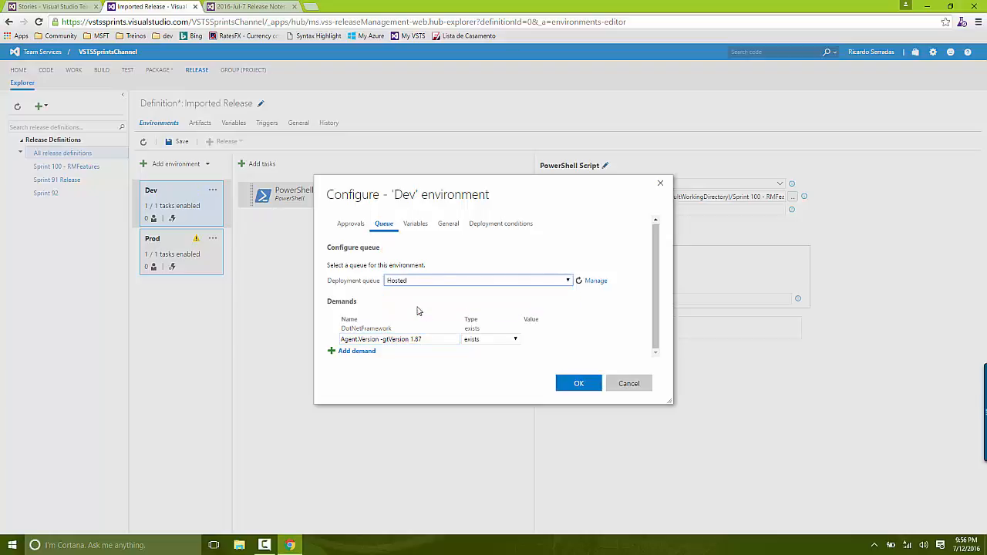
left_click(582, 386)
- Set the Prod environment's deployment queue to Hosted
left_click(212, 238)
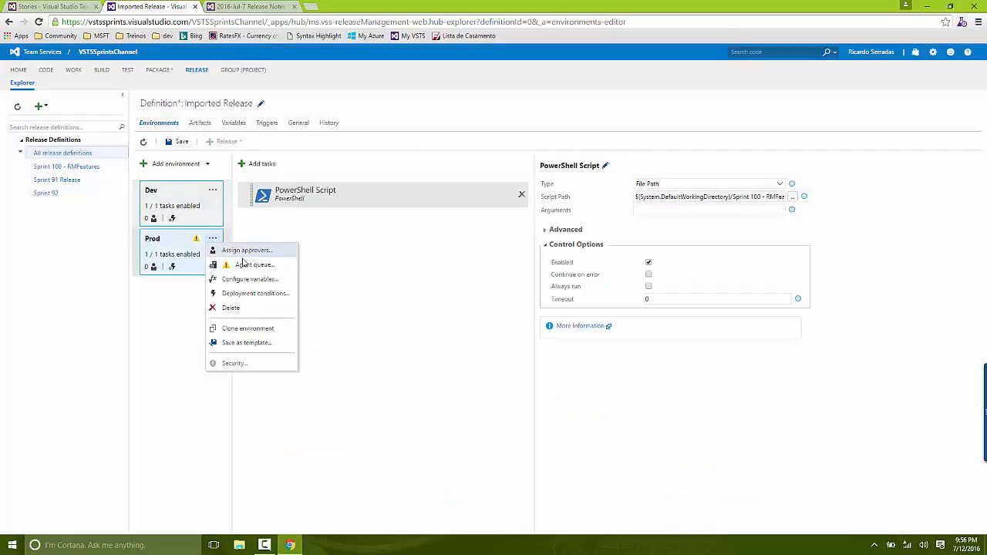
left_click(243, 264)
left_click(561, 284)
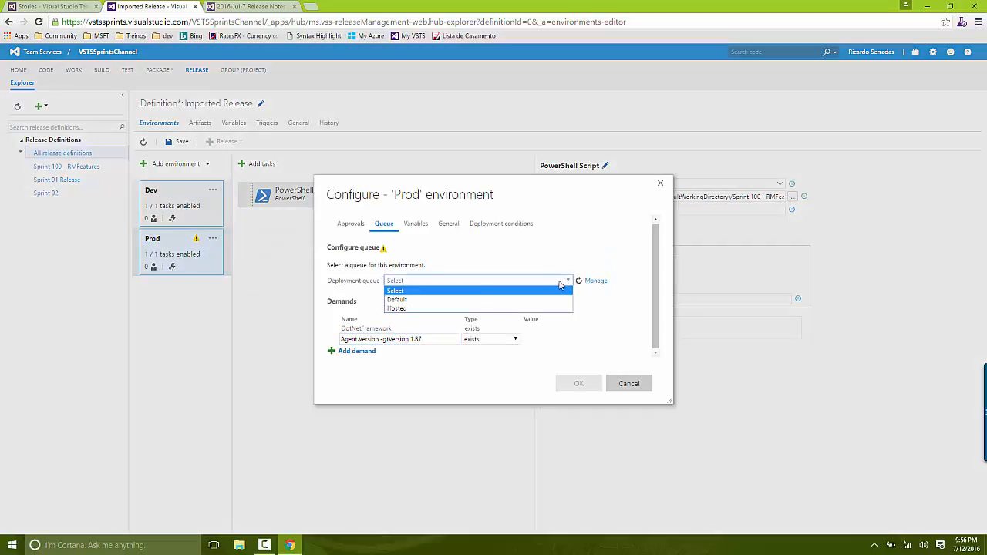
left_click(416, 309)
left_click(578, 386)
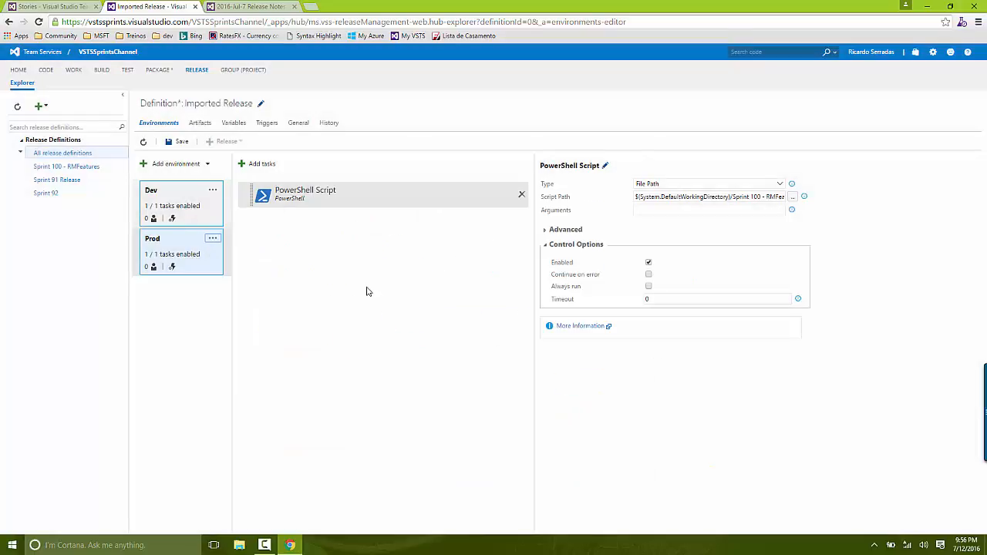
- Save the Imported Release definition without a comment
left_click(177, 143)
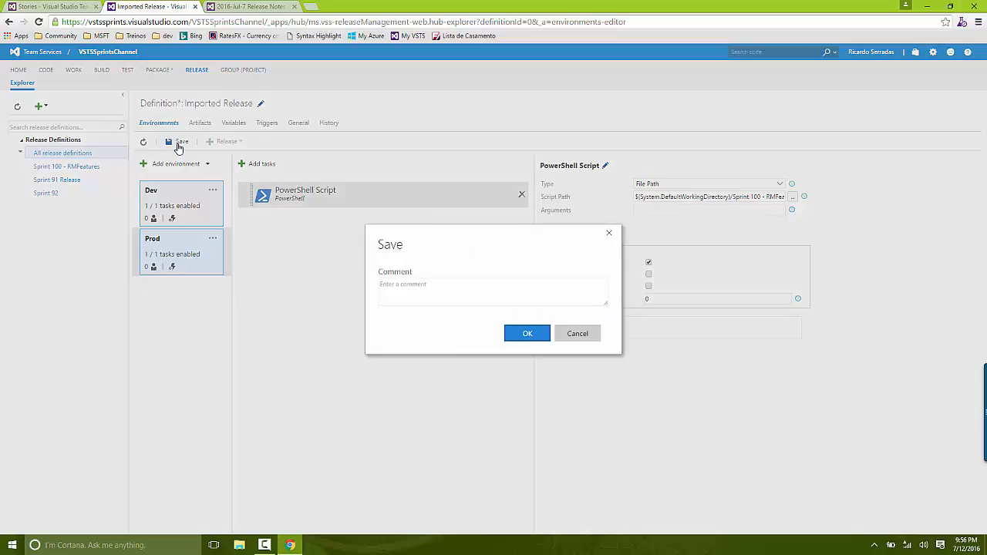
left_click(507, 336)
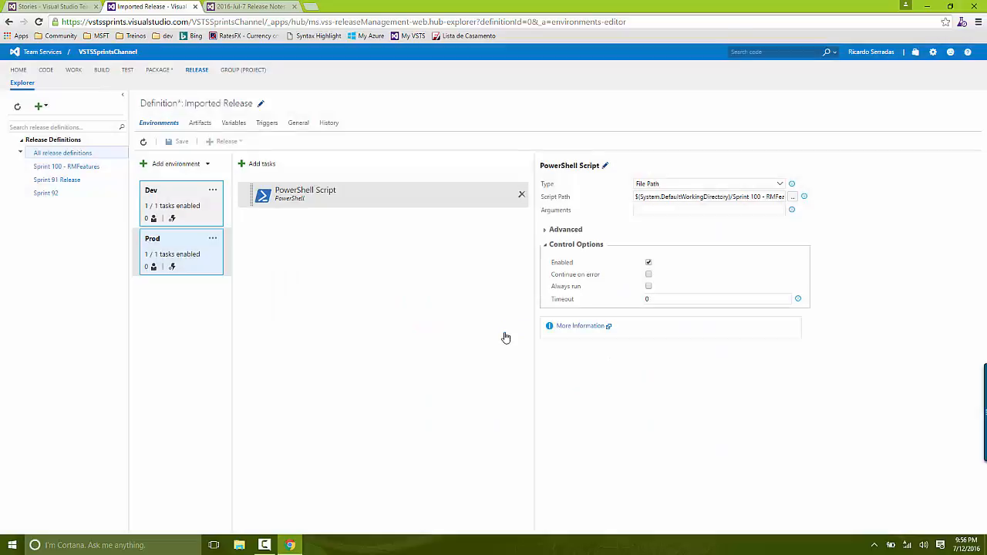
key("ctrl+1")
left_click(124, 218)
left_click_drag(110, 115, 244, 136)
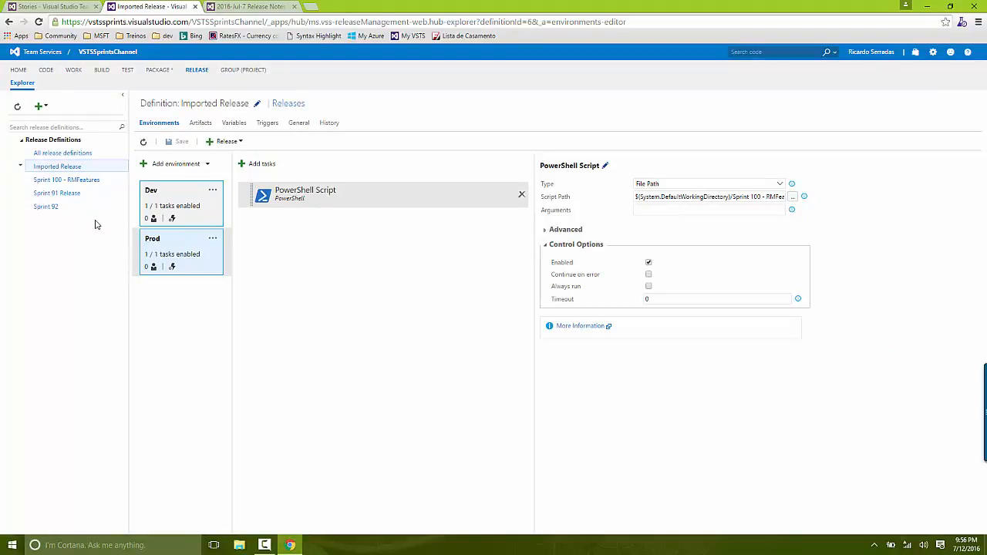
- Open the Sprint 91 Release definition for editing and clone it
left_click(56, 200)
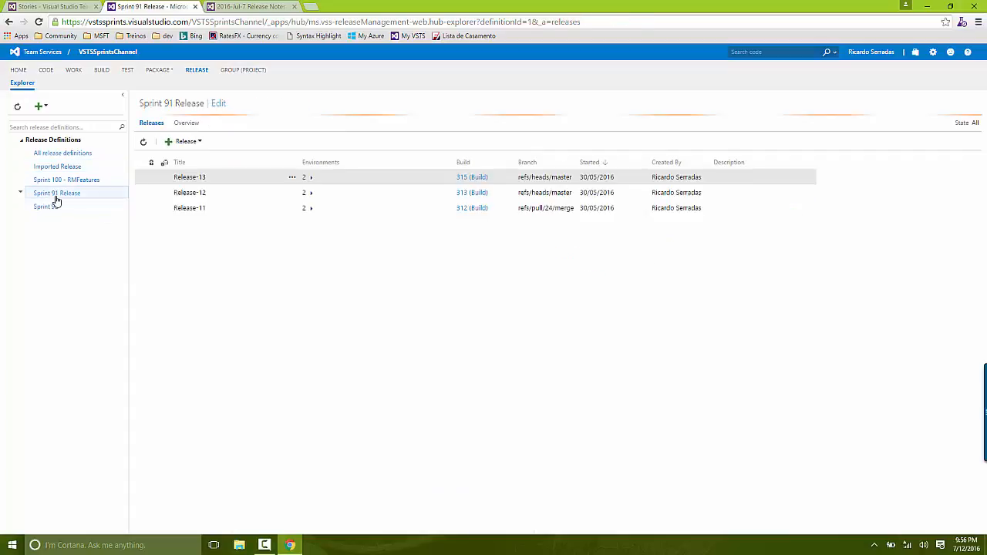
left_click(220, 106)
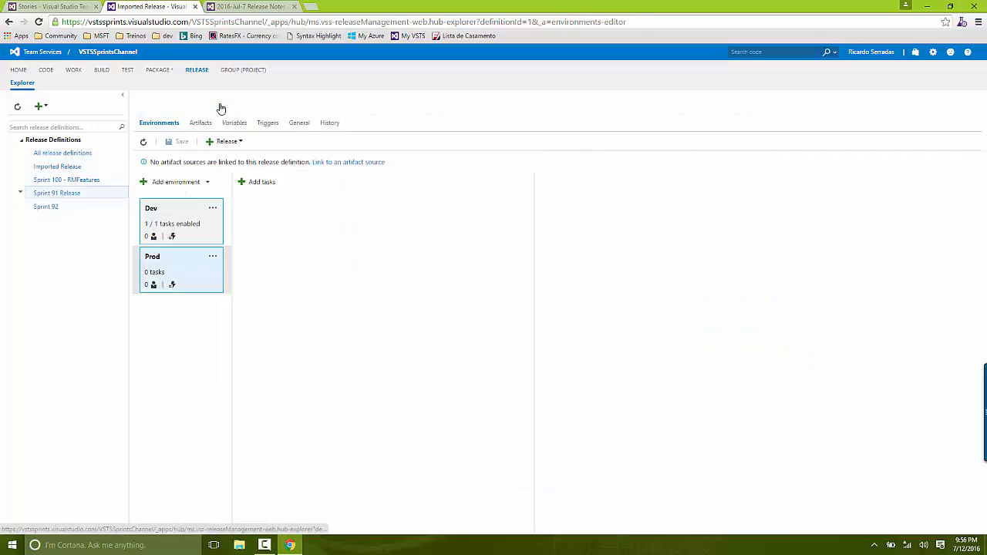
right_click(65, 194)
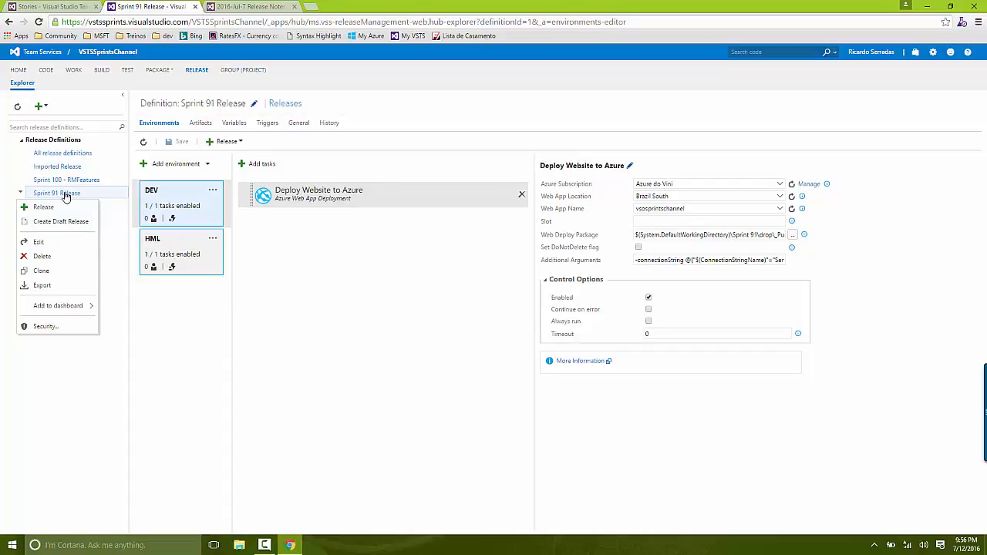
left_click(42, 271)
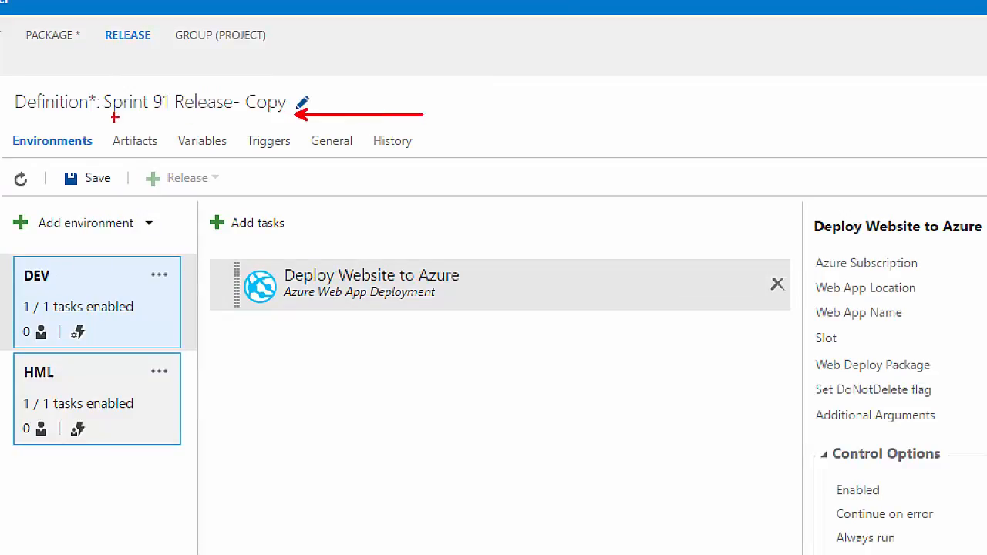
left_click_drag(101, 85, 160, 47)
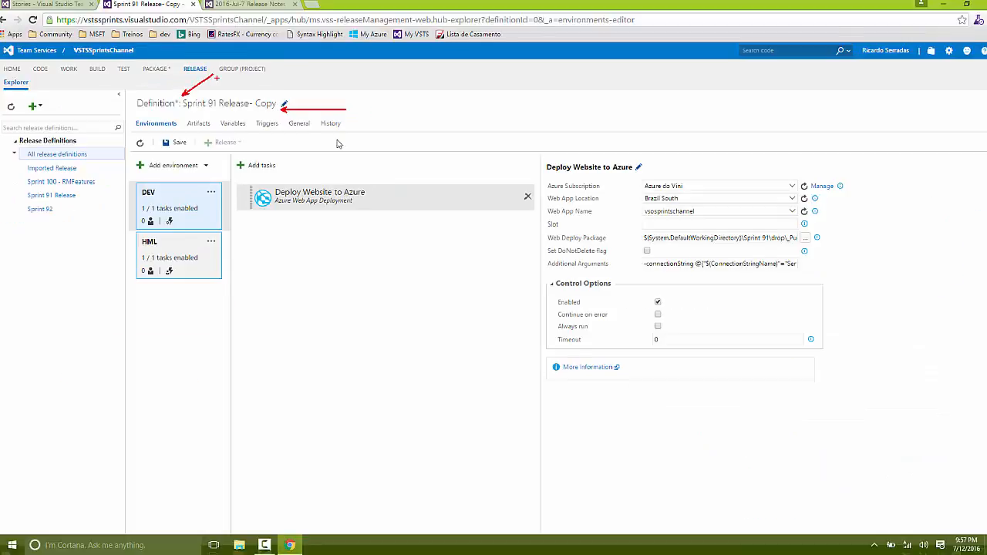
- Rename the copied release definition to "Cloned Release"
left_click(302, 102)
key("ctrl+a")
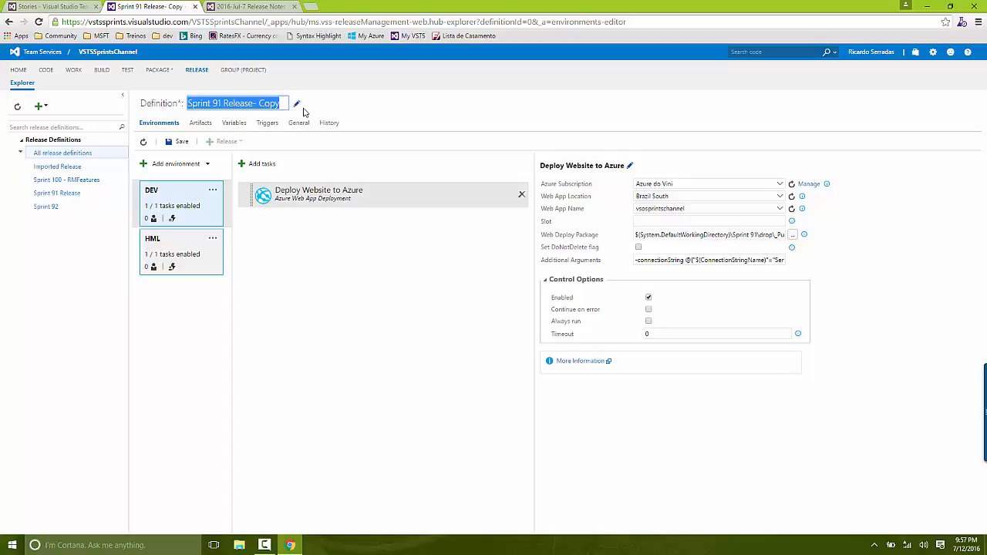
type("Cloned ")
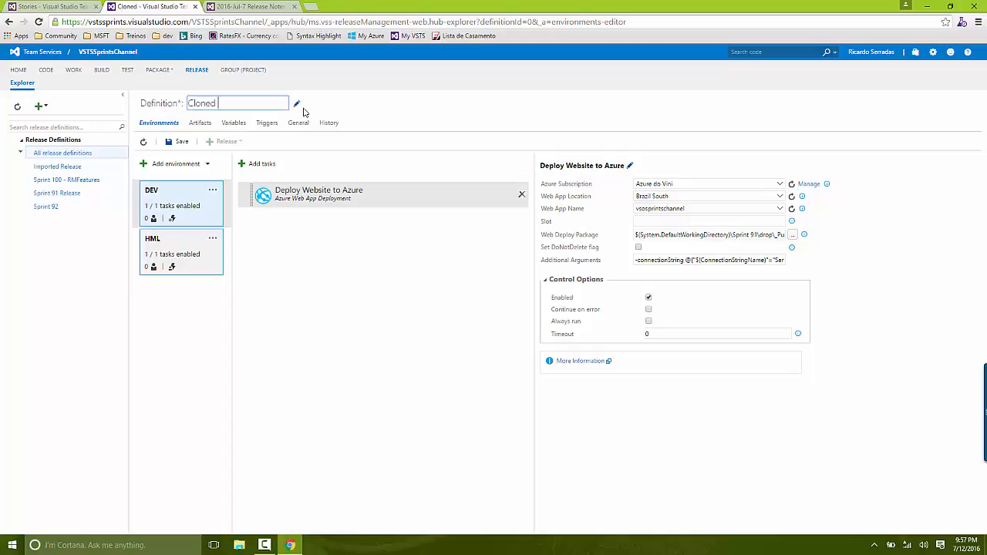
type("Release")
left_click(207, 207)
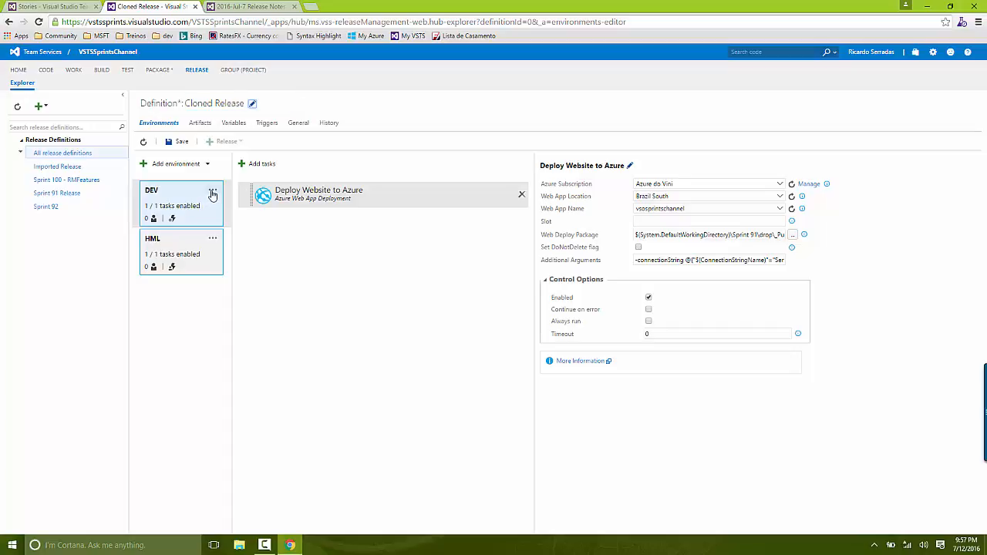
- View the DEV environment's options and save the Cloned Release definition without a comment
left_click(213, 191)
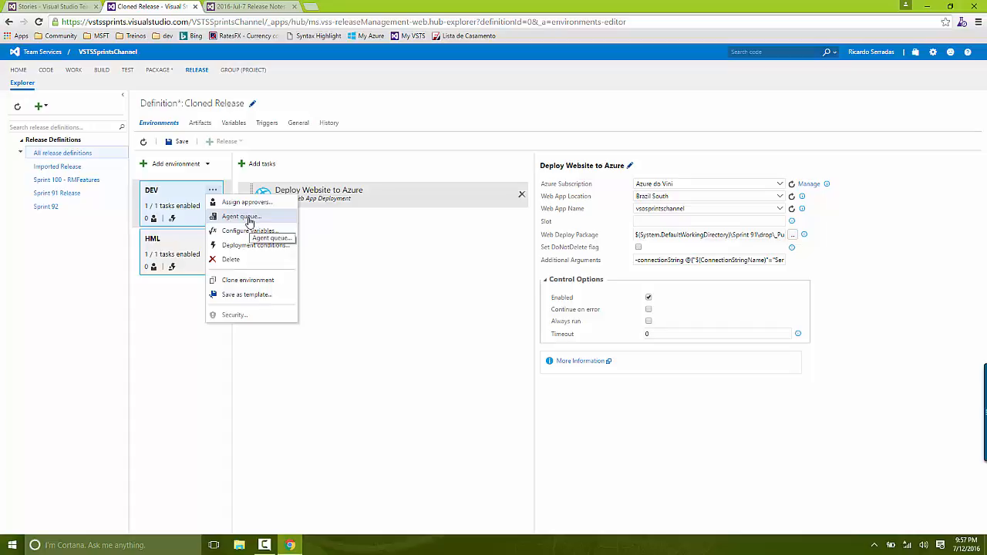
left_click(189, 144)
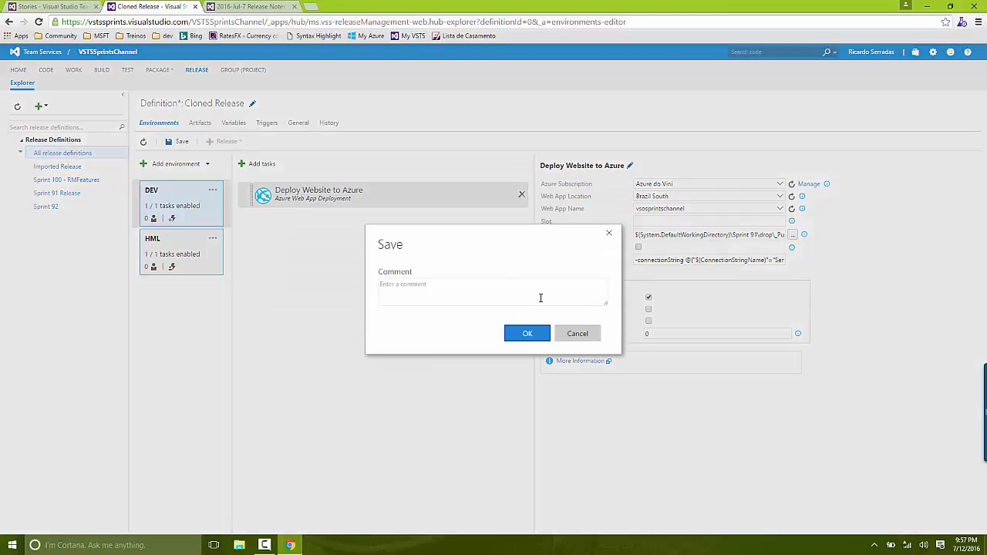
left_click(521, 330)
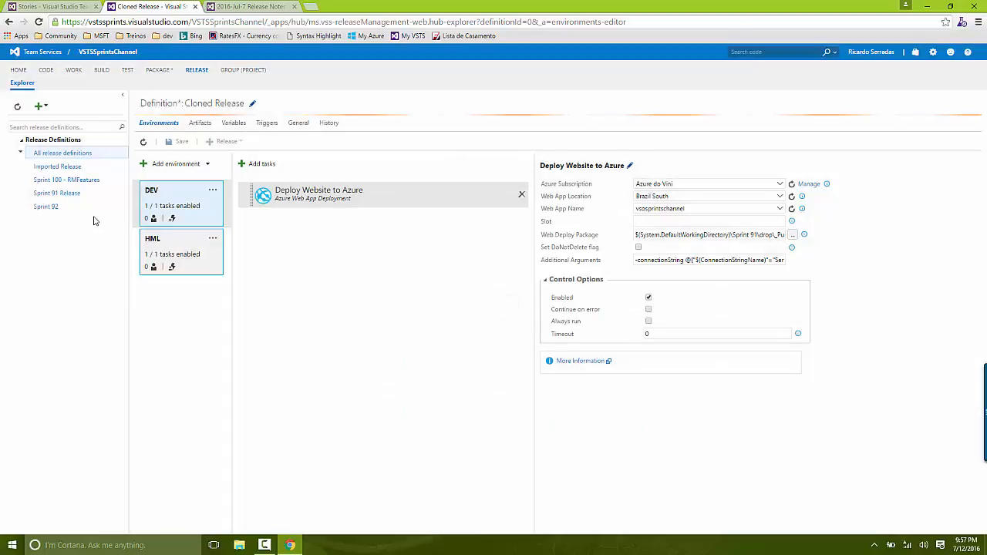